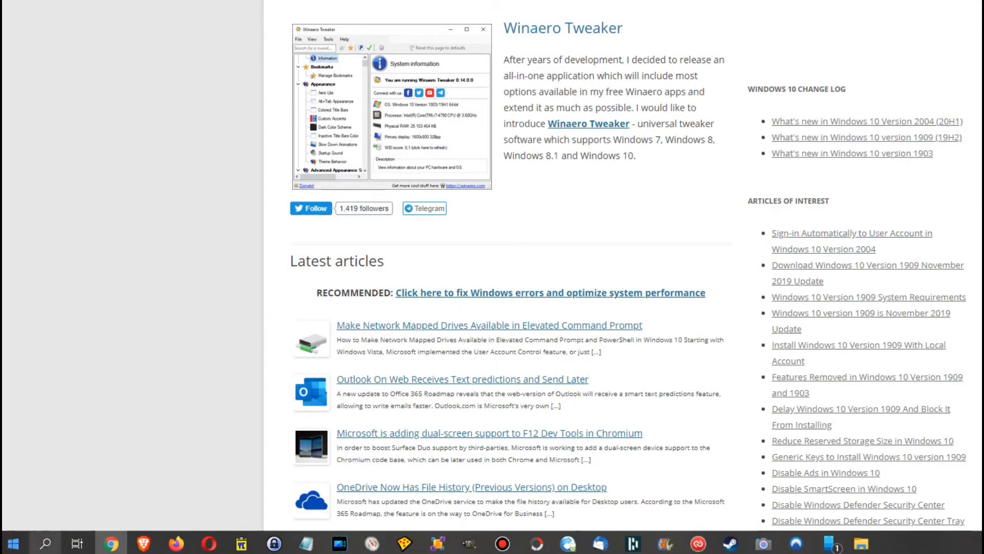
# Step: Open the Windows Apps & features settings, sort the installed apps by install date, and look through the list
pyautogui.click(13, 542)
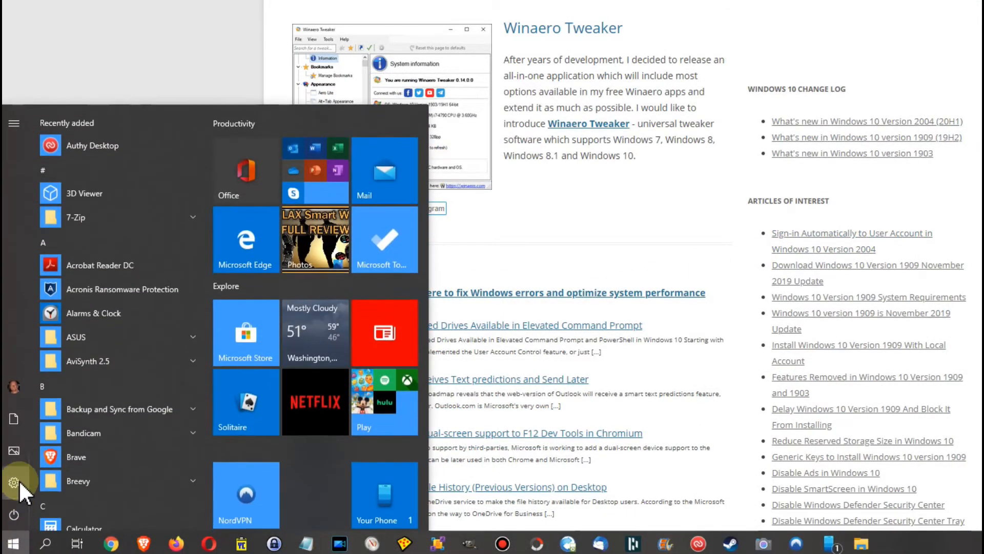
pyautogui.click(13, 483)
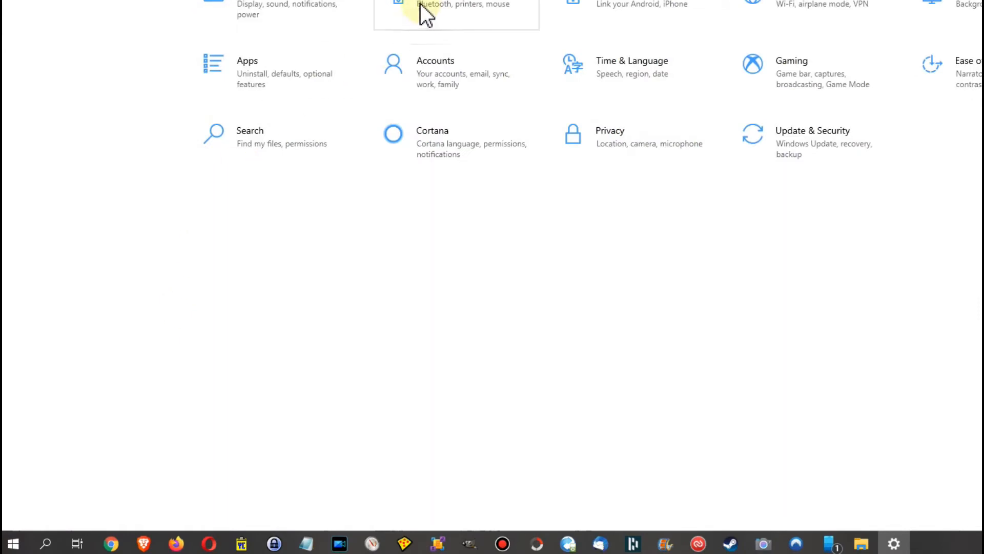
pyautogui.click(207, 161)
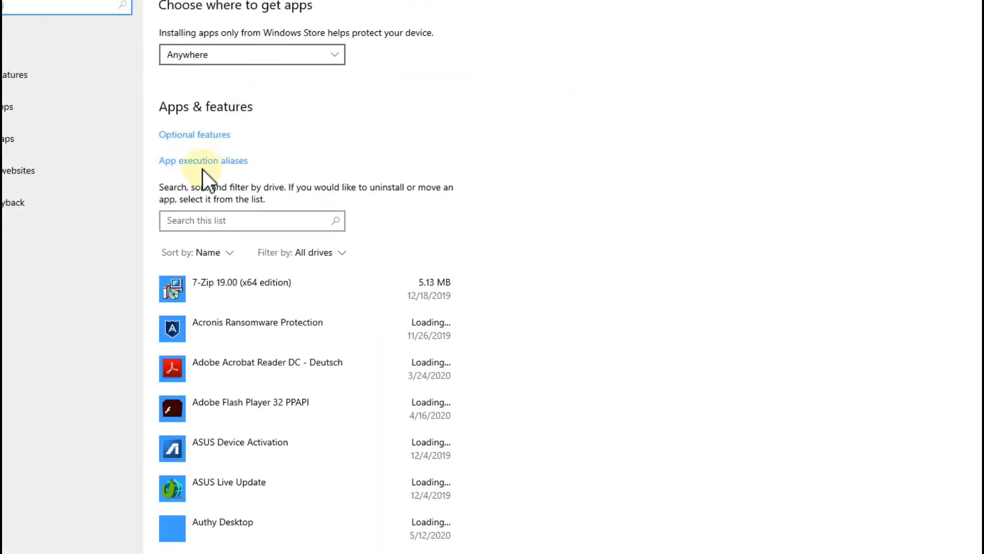
pyautogui.click(230, 252)
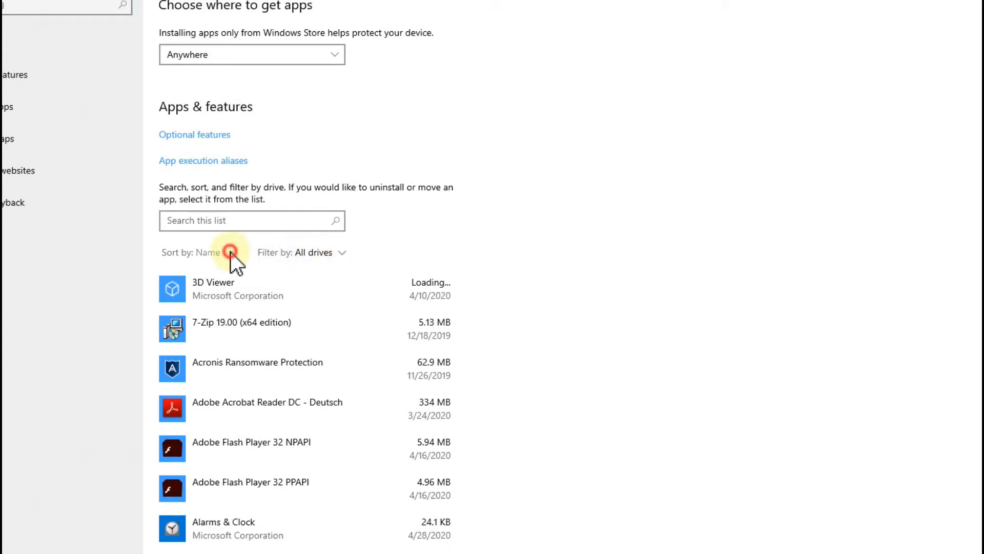
pyautogui.click(200, 323)
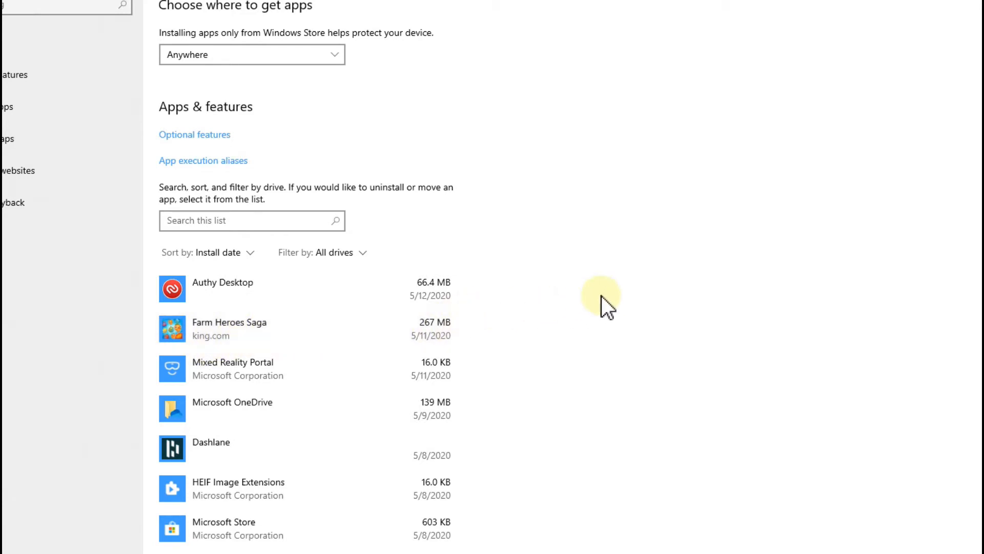
pyautogui.scroll(-8, 682, 287)
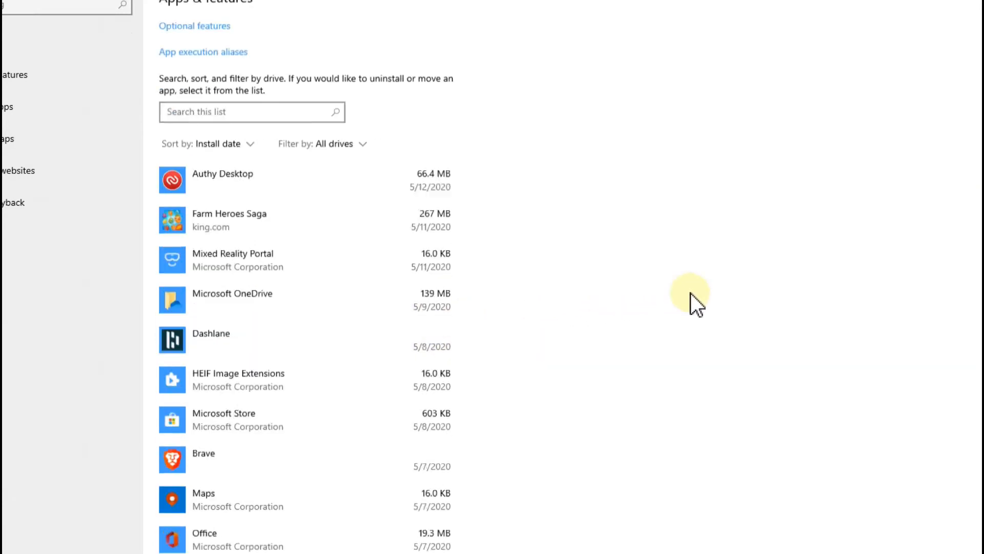
pyautogui.scroll(-4, 692, 278)
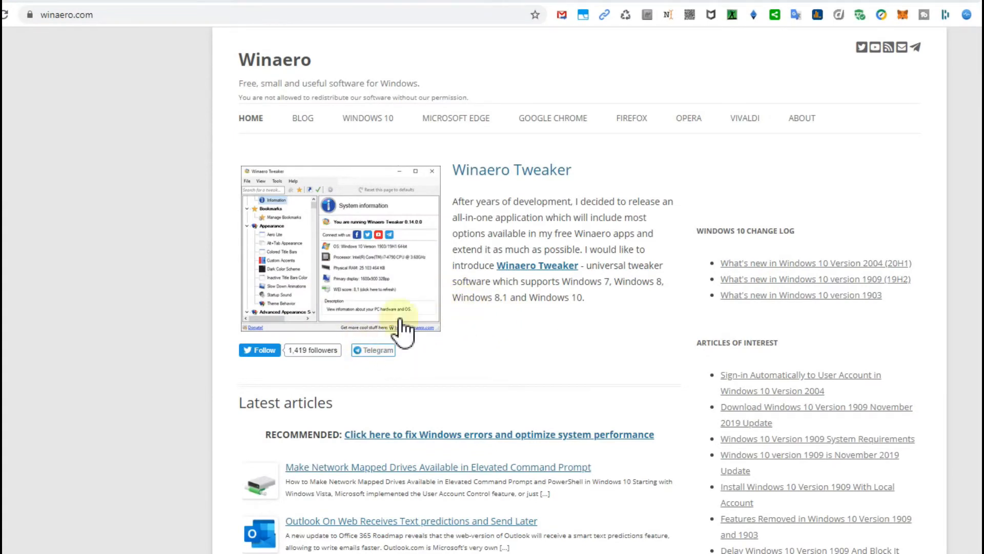
# Step: Download Winaero Tweaker from its winaero.com page and select WinaeroTweaker-0.17.0.0-setup.exe in the winaero17tweaker downloads folder
pyautogui.click(528, 271)
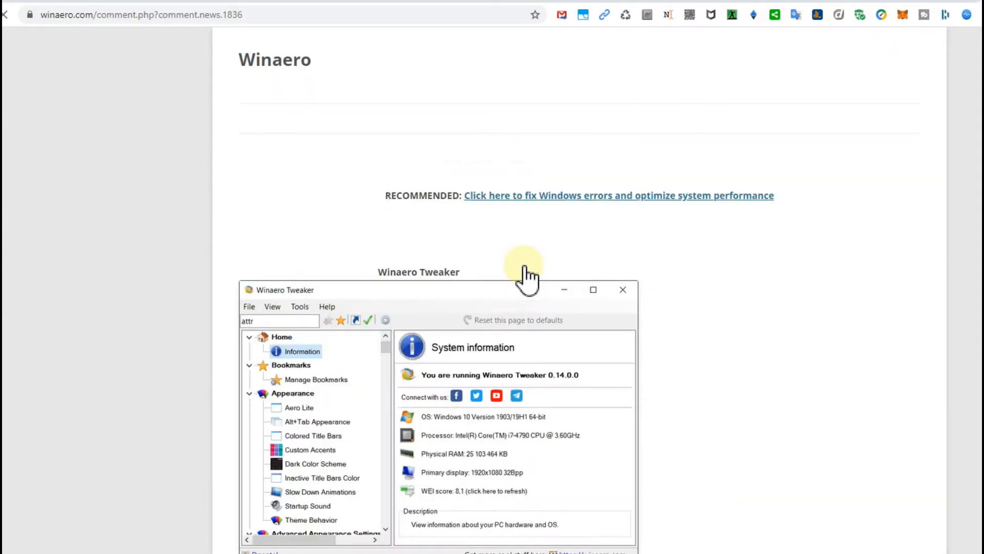
pyautogui.scroll(-3, 725, 280)
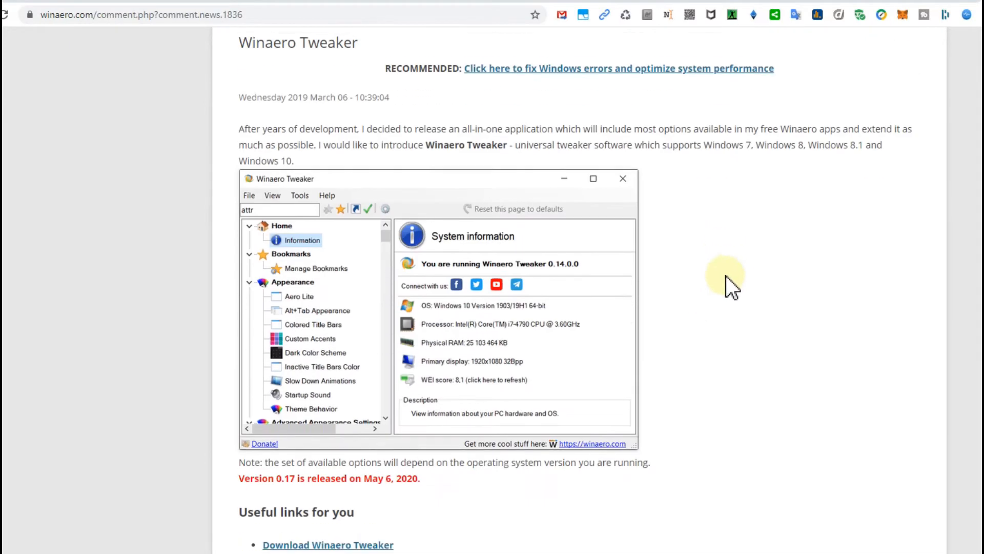
pyautogui.scroll(-3, 737, 264)
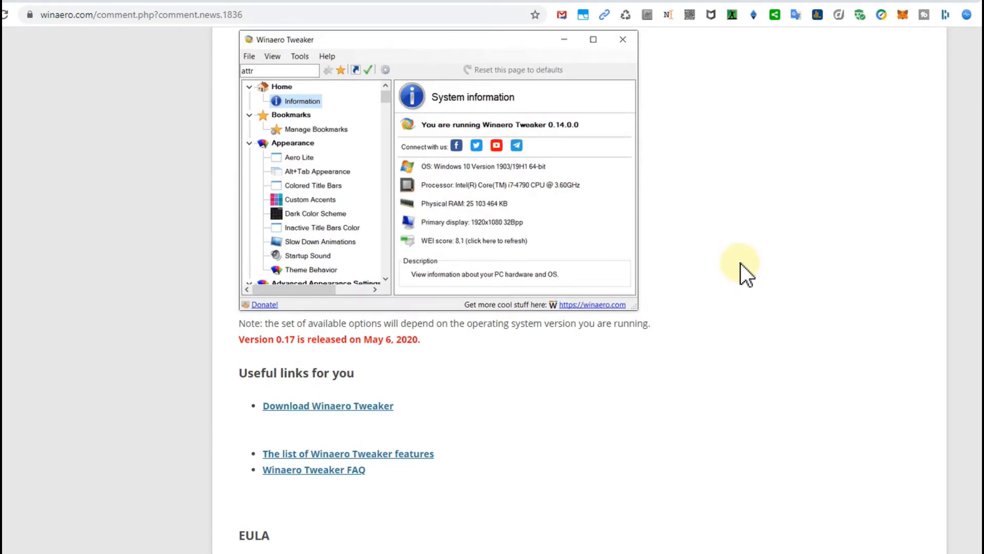
pyautogui.scroll(3, 742, 265)
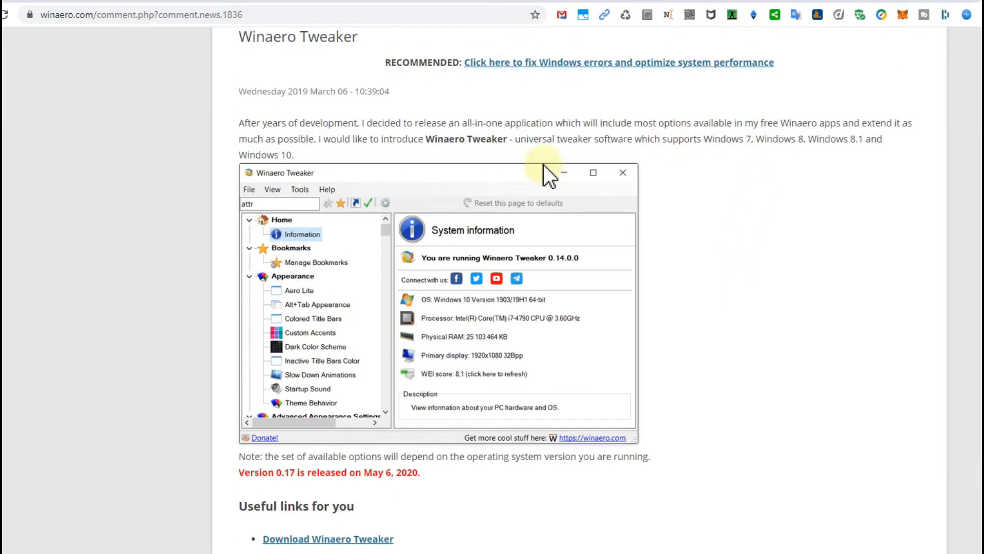
pyautogui.scroll(-3, 621, 343)
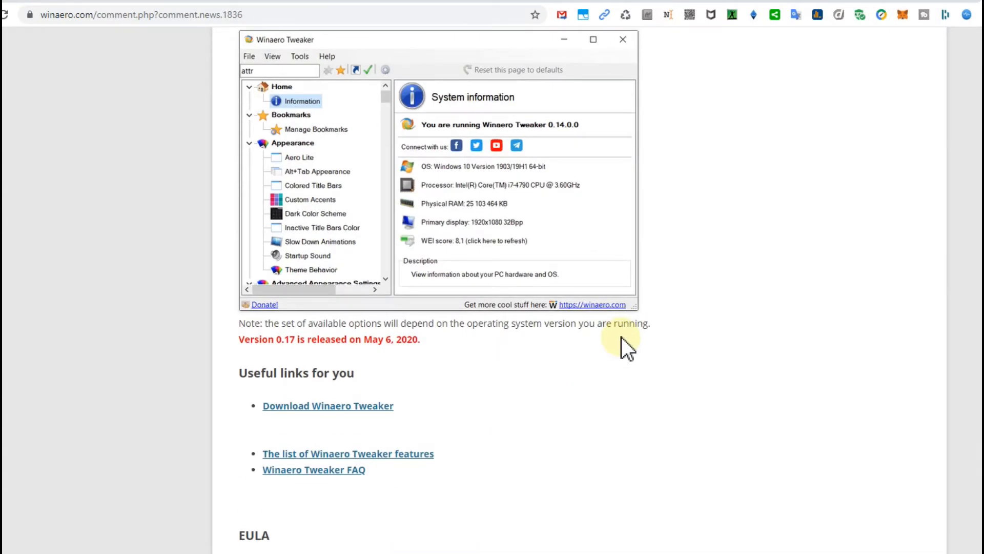
pyautogui.click(345, 406)
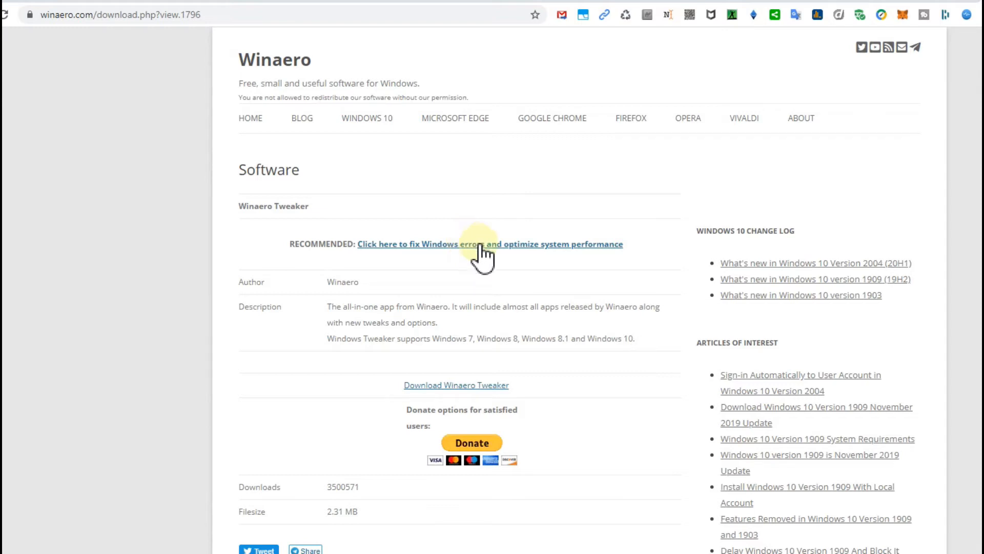
pyautogui.click(414, 392)
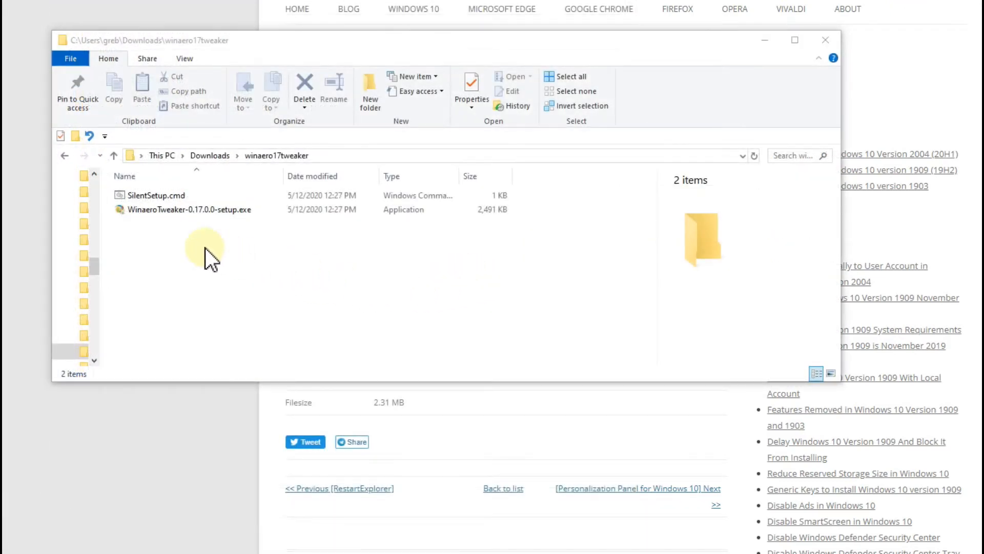
pyautogui.click(150, 211)
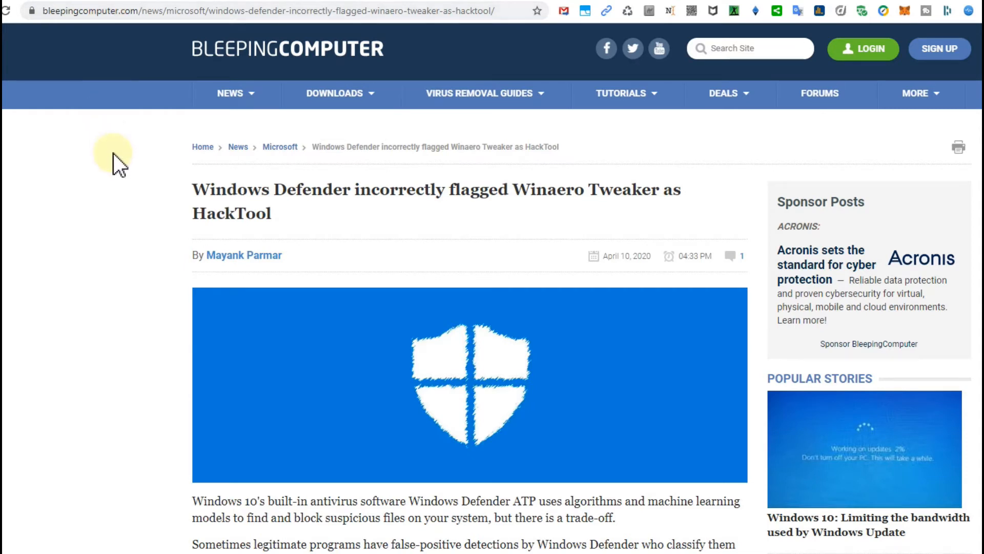
# Step: Read the BleepingComputer article on Windows Defender flagging Winaero Tweaker as HackTool, highlighting its headline
pyautogui.moveTo(194, 190); pyautogui.dragTo(503, 207)
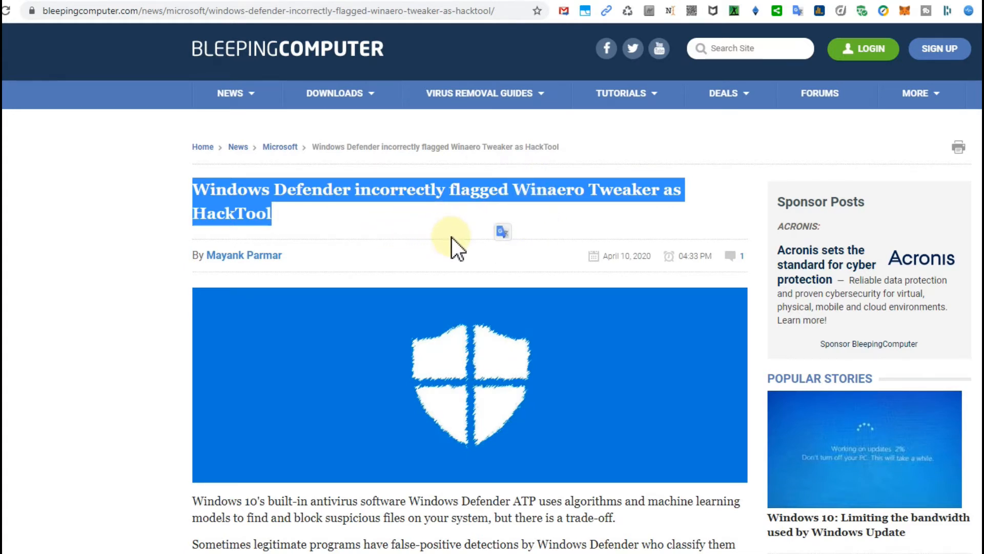
pyautogui.scroll(-8, 451, 236)
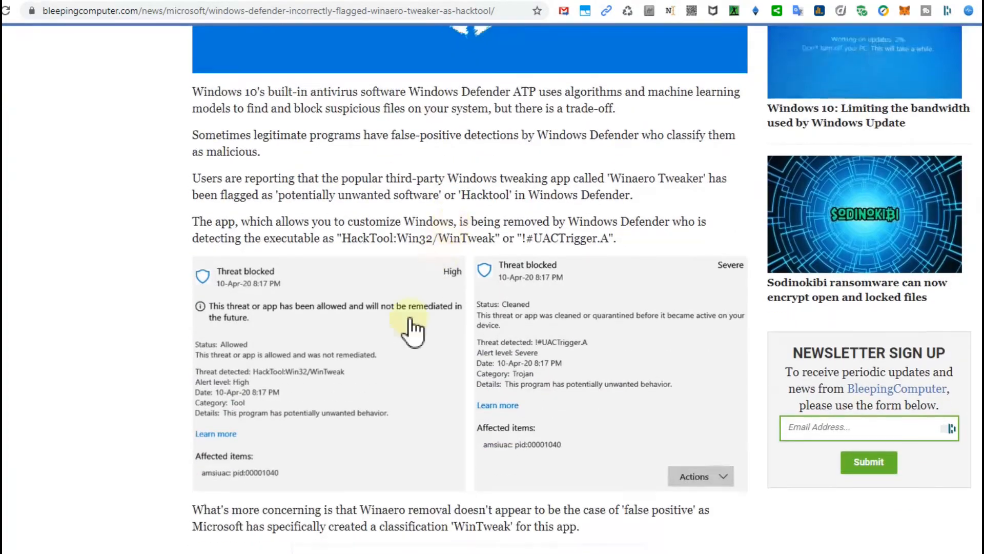
pyautogui.scroll(-3, 413, 330)
pyautogui.scroll(-3, 461, 302)
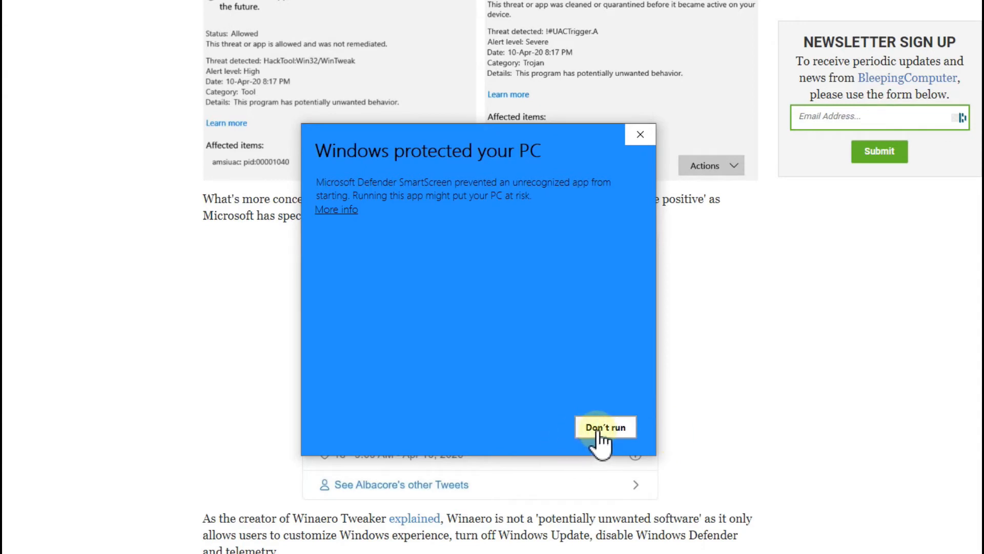
# Step: Run the Winaero Tweaker setup despite the SmartScreen block and proceed with the Normal mode setup type
pyautogui.click(337, 210)
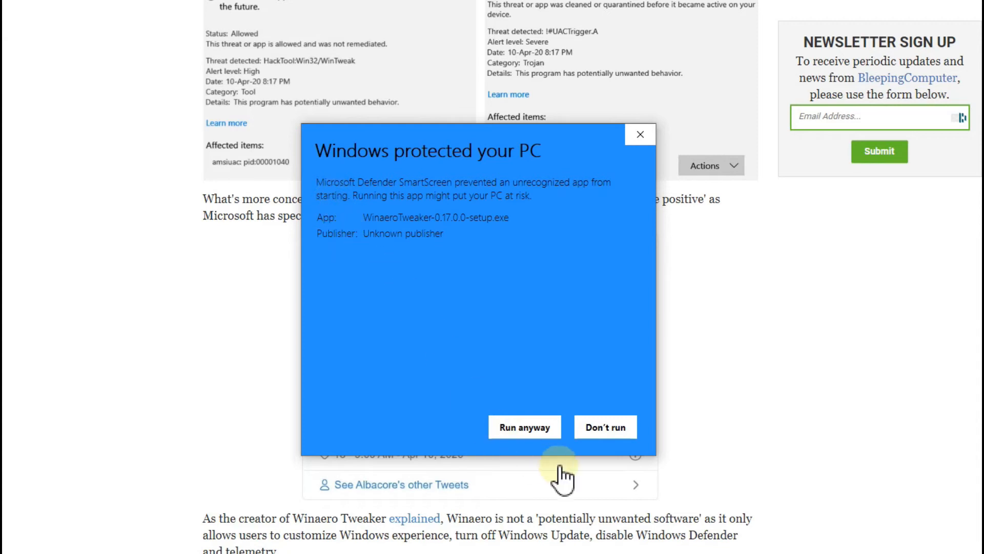
pyautogui.click(526, 429)
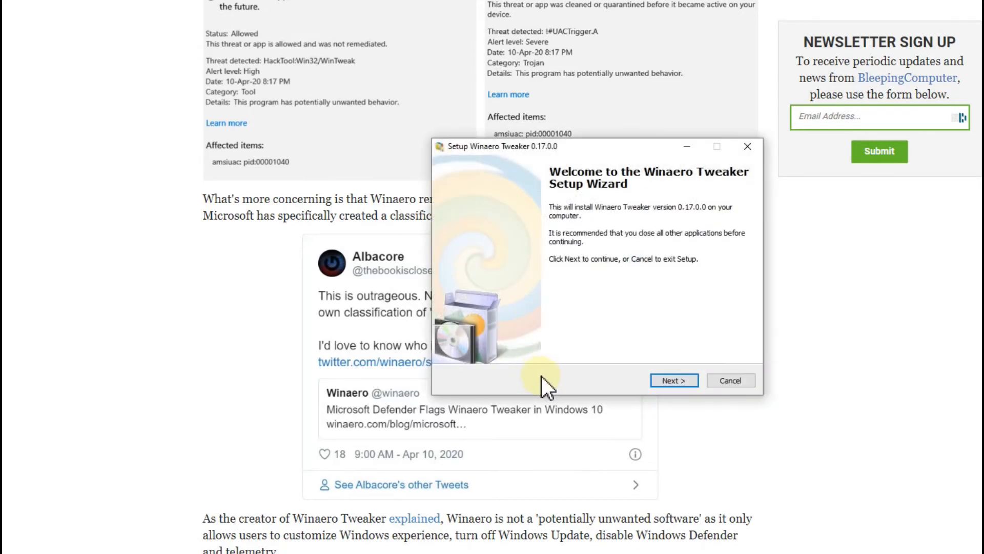
pyautogui.click(670, 382)
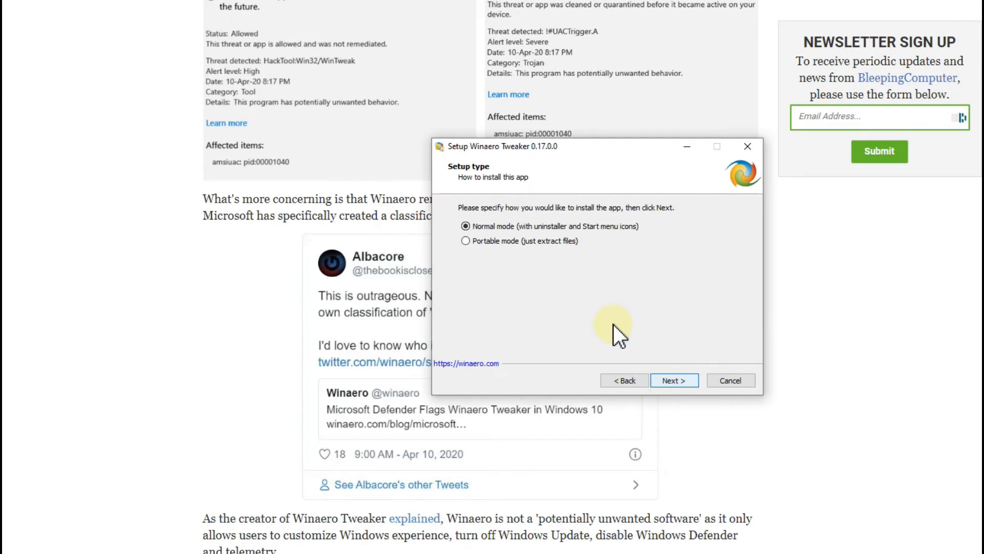
pyautogui.click(675, 380)
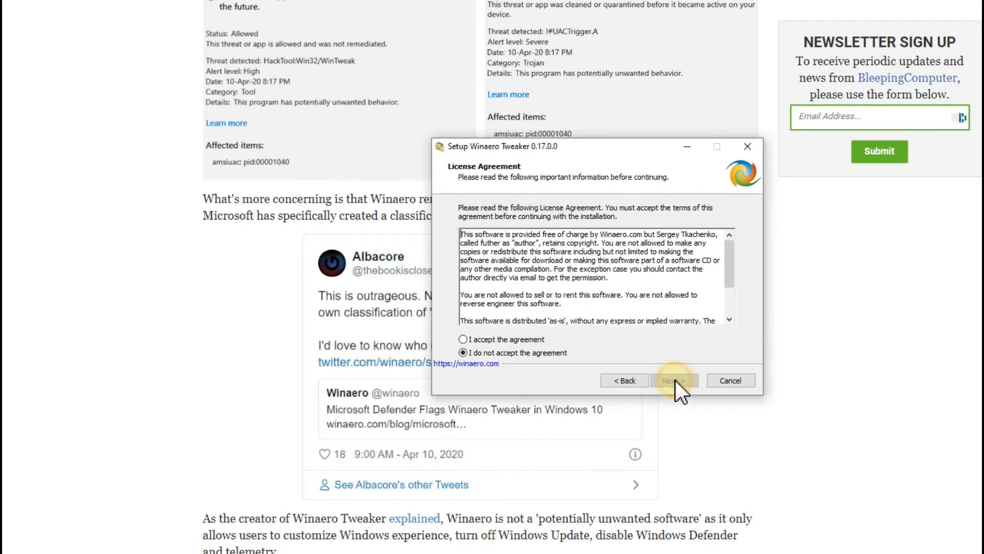
# Step: Accept the setup license agreement and install Winaero Tweaker with the default folders and a desktop icon for all users
pyautogui.click(463, 340)
pyautogui.click(674, 380)
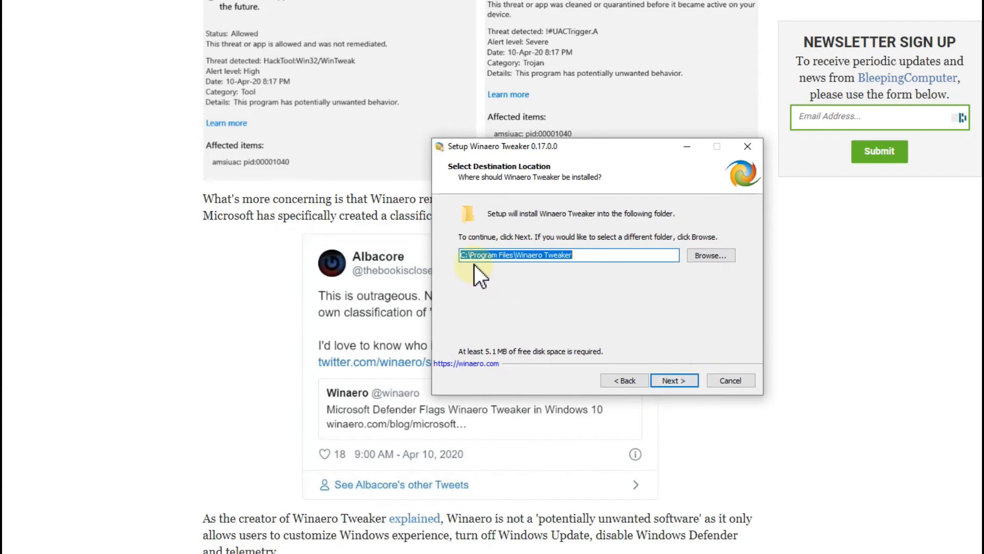
pyautogui.click(672, 383)
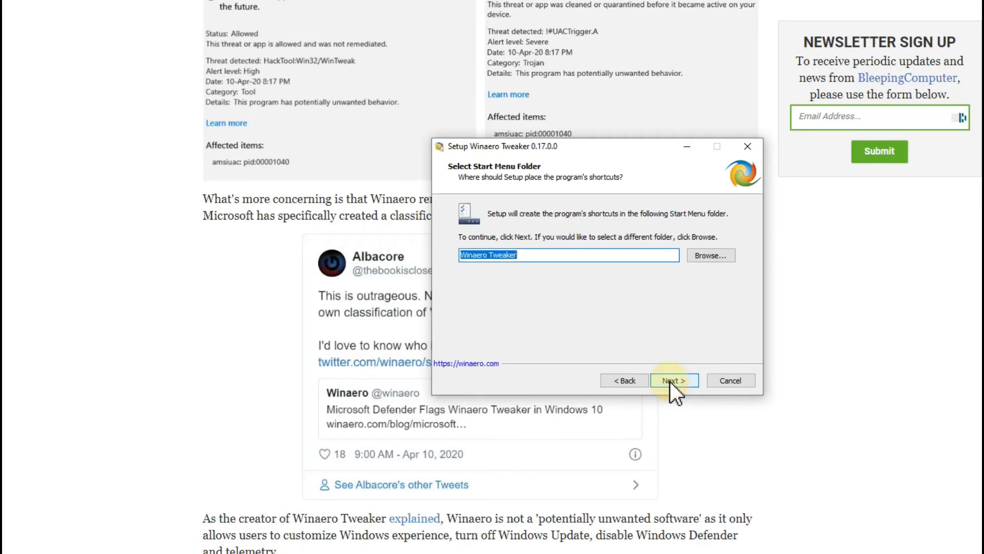
pyautogui.click(669, 380)
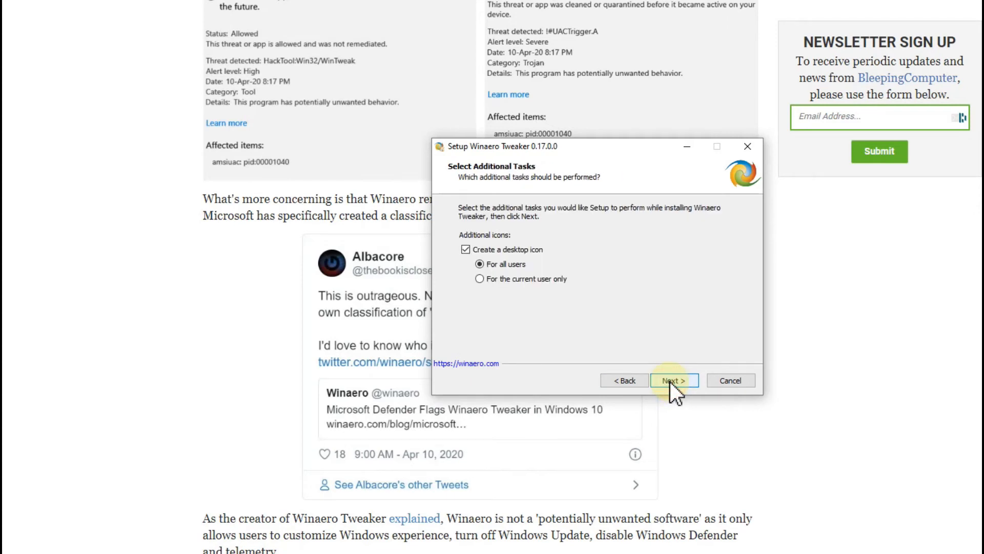
pyautogui.click(670, 381)
pyautogui.click(669, 381)
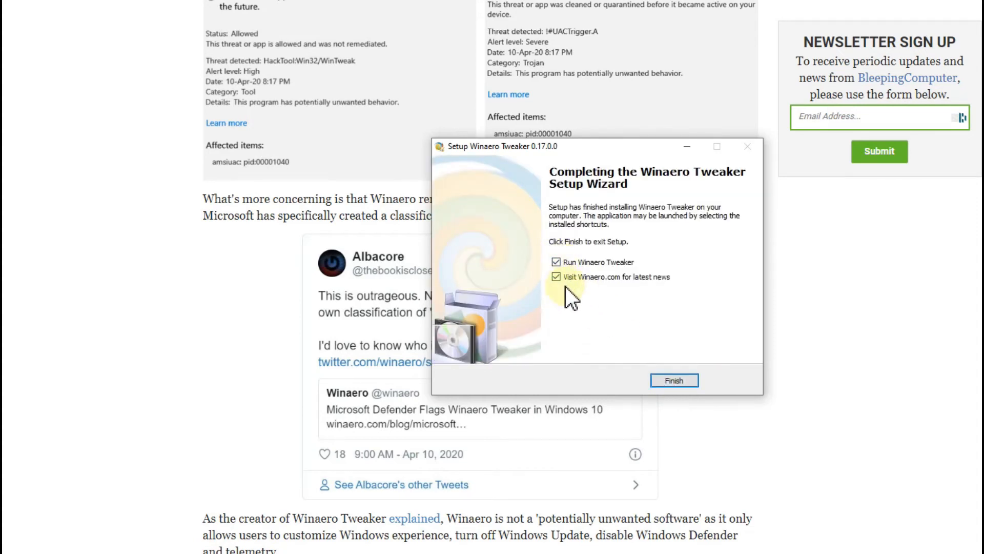
# Step: Finish the setup with the options to run Winaero Tweaker and visit Winaero.com enabled, and agree to the app's license
pyautogui.click(673, 382)
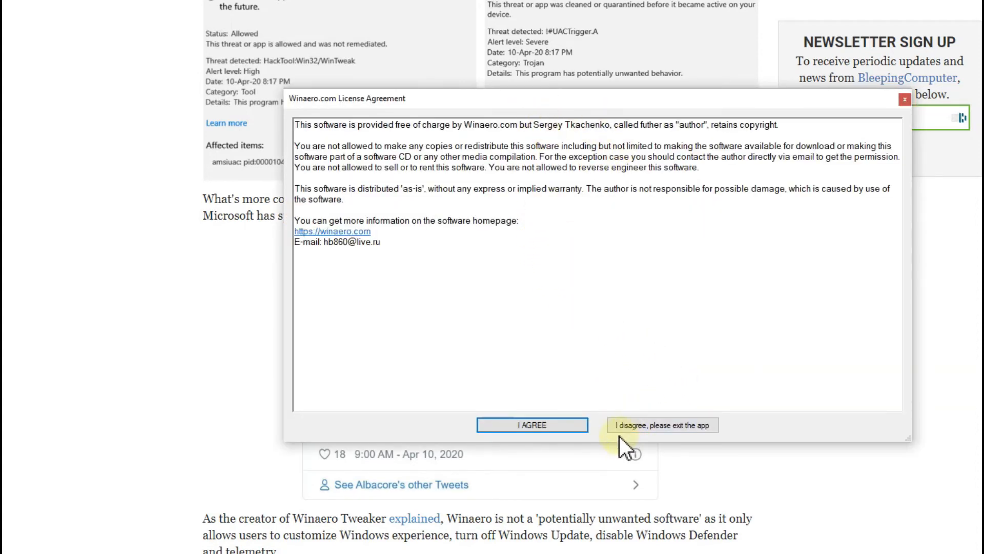
pyautogui.click(530, 428)
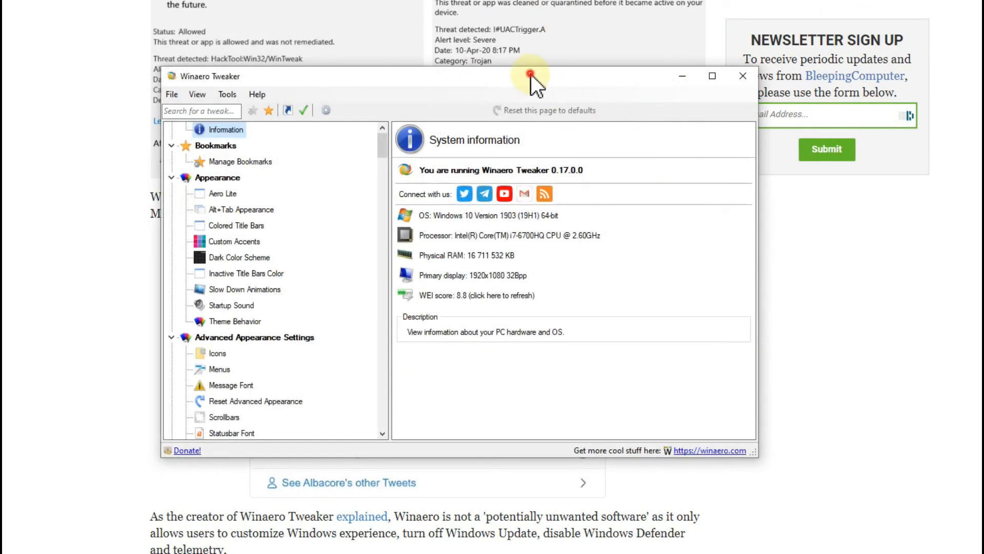
pyautogui.moveTo(531, 74); pyautogui.dragTo(531, 70)
pyautogui.scroll(1, 292, 208)
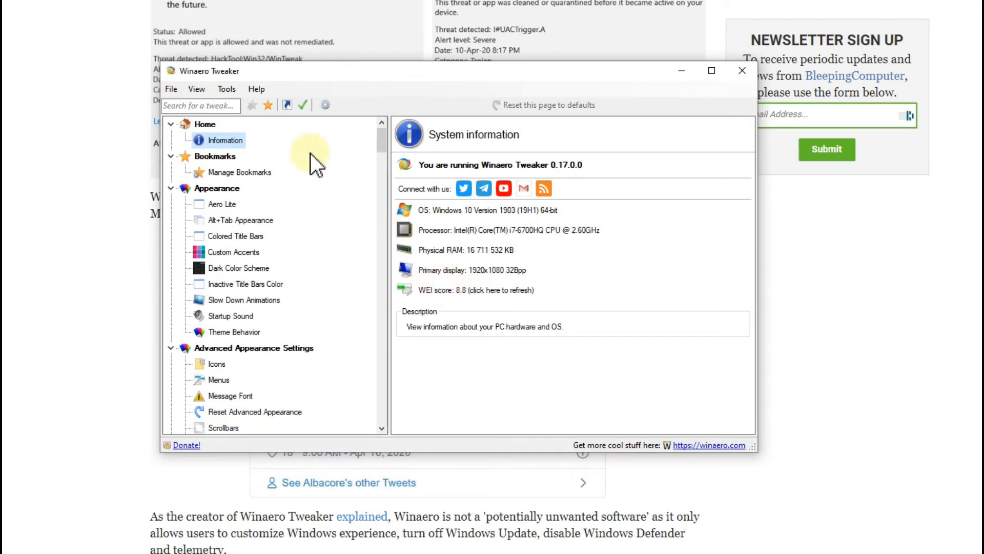
# Step: Look through the Manage Bookmarks, Colored Title Bars, Appearance and Advanced Appearance Settings pages
pyautogui.click(224, 171)
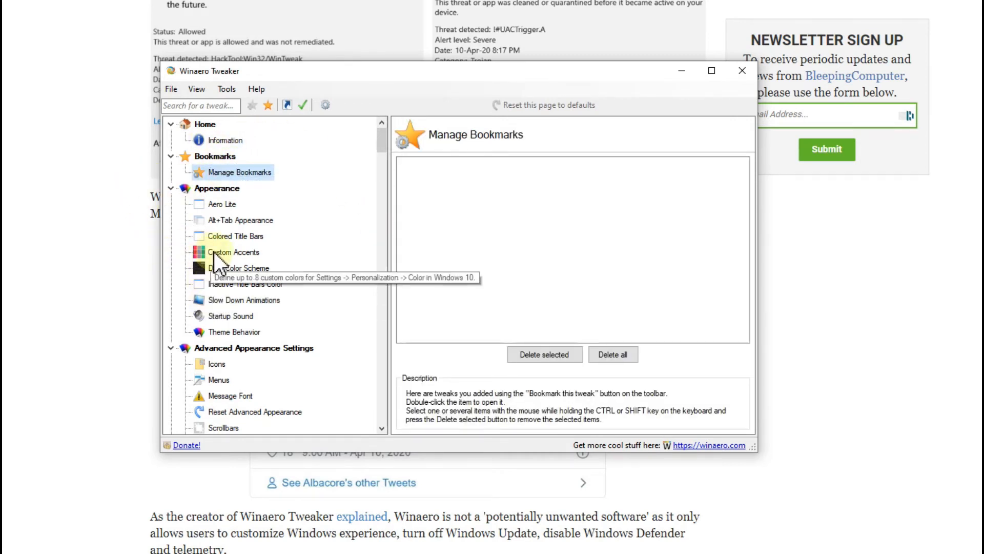
pyautogui.click(221, 236)
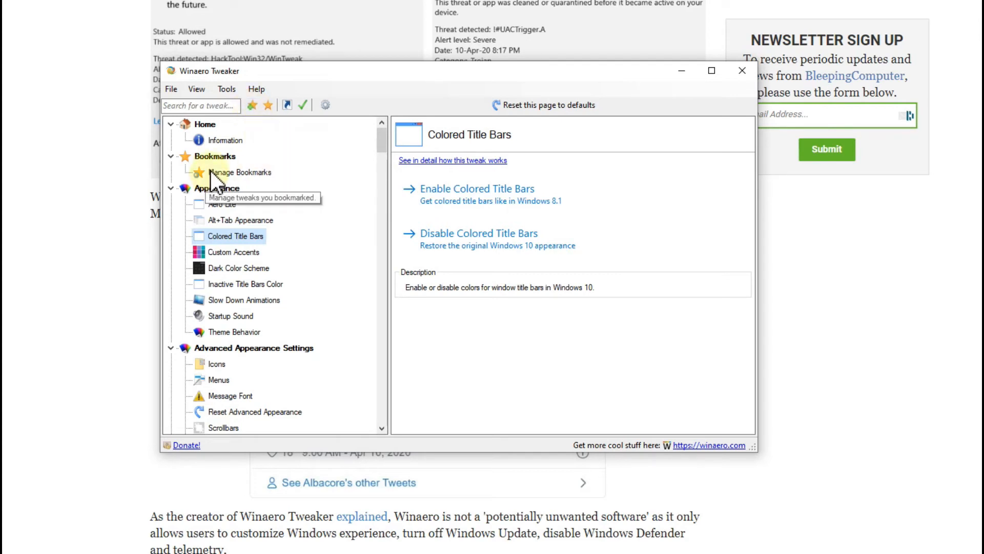
pyautogui.click(226, 189)
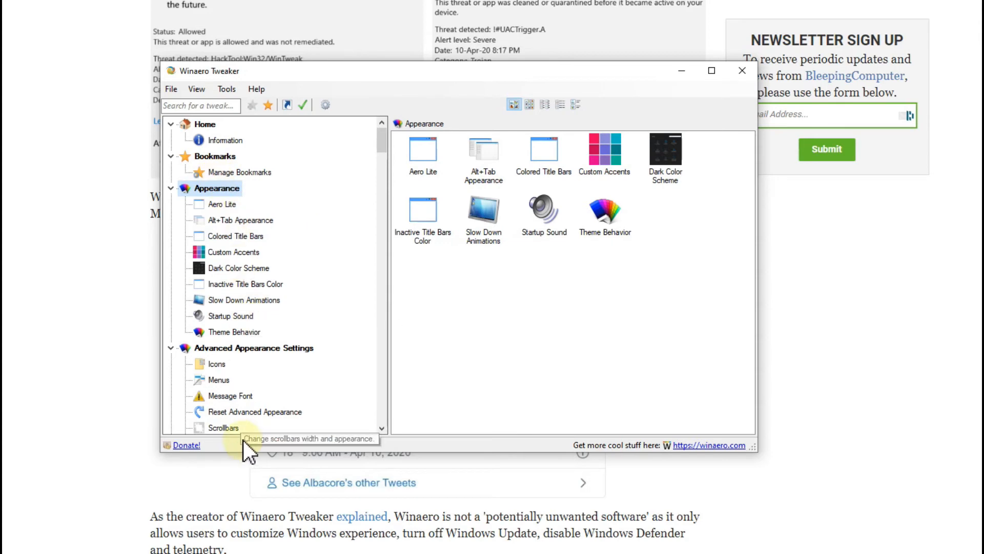
pyautogui.click(229, 347)
# Step: Enable Disable ads in Windows 10 with all its sub-options in the Ads and Unwanted Apps tweak under Behavior
pyautogui.moveTo(385, 140); pyautogui.dragTo(383, 159)
pyautogui.click(222, 251)
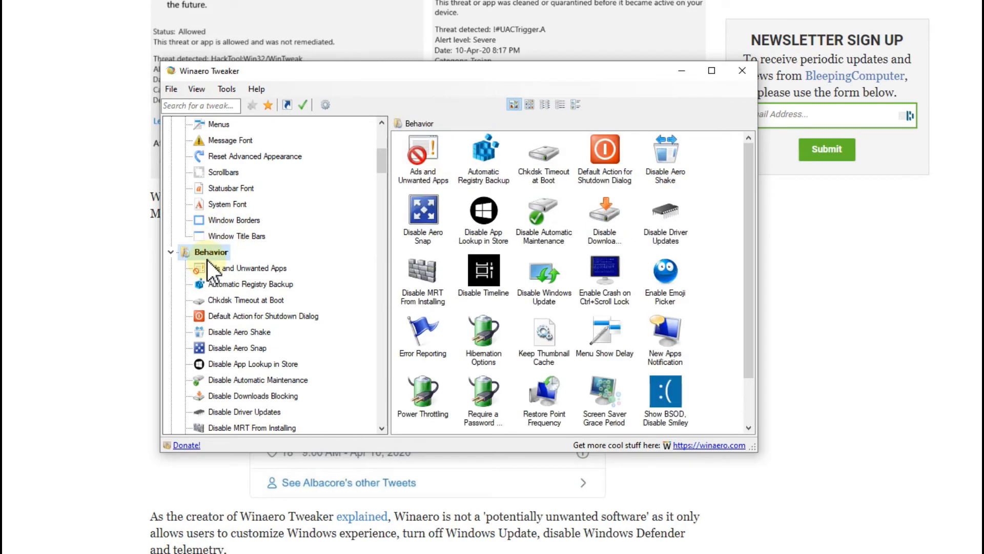
pyautogui.click(229, 273)
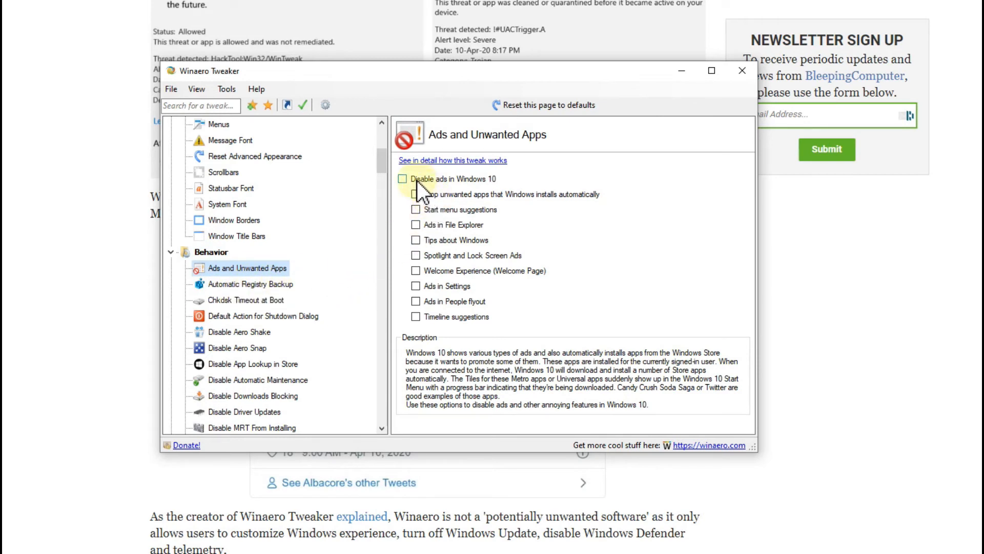
pyautogui.click(402, 178)
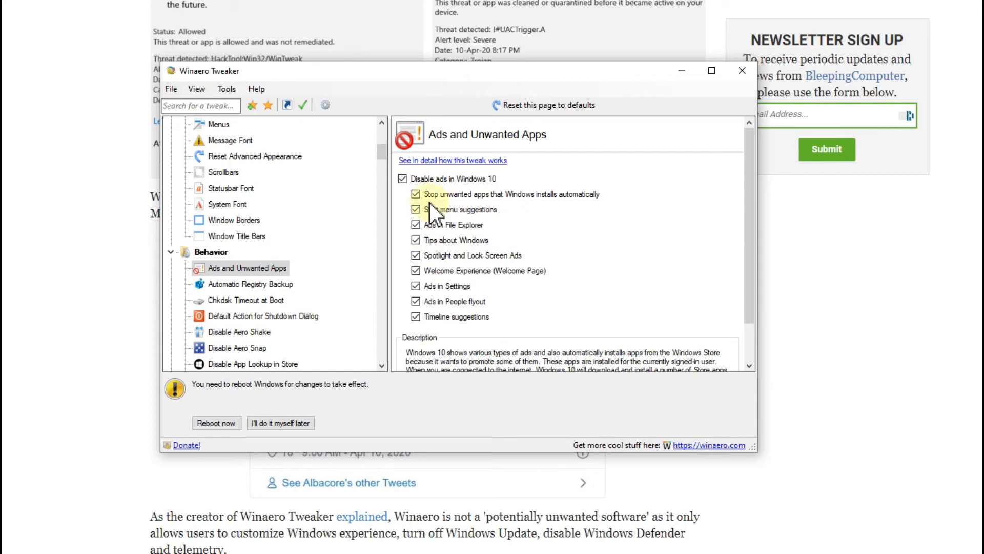
# Step: Toggle Disable ads in Windows 10 and its sub-options off and back on in the Ads and Unwanted Apps tweak
pyautogui.click(404, 176)
pyautogui.click(415, 192)
pyautogui.click(403, 178)
pyautogui.click(416, 316)
pyautogui.click(404, 178)
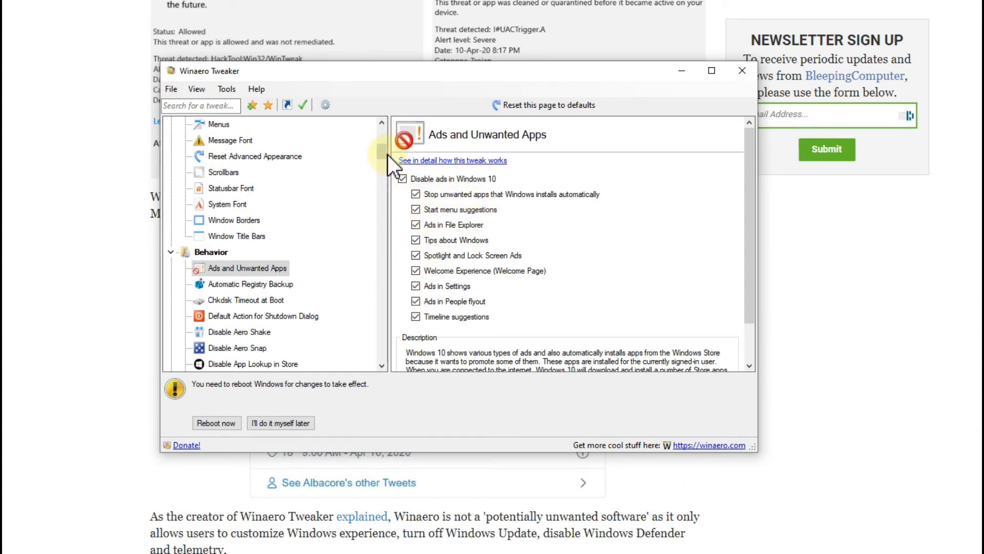
# Step: Enable adding "Kill Not Responding Tasks" to the Desktop context menu in the Kill Not Responding Tasks tweak
pyautogui.moveTo(389, 153); pyautogui.dragTo(407, 245)
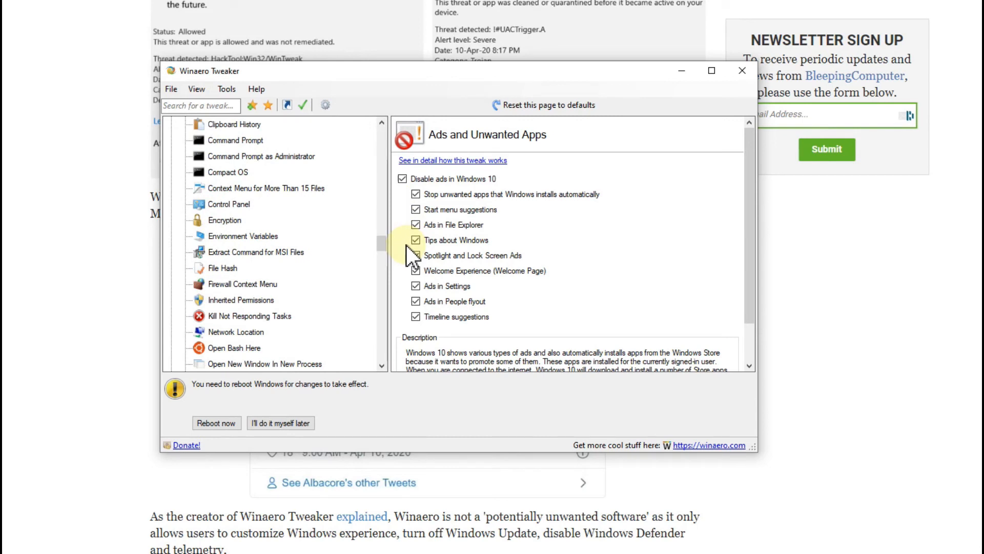
pyautogui.click(229, 318)
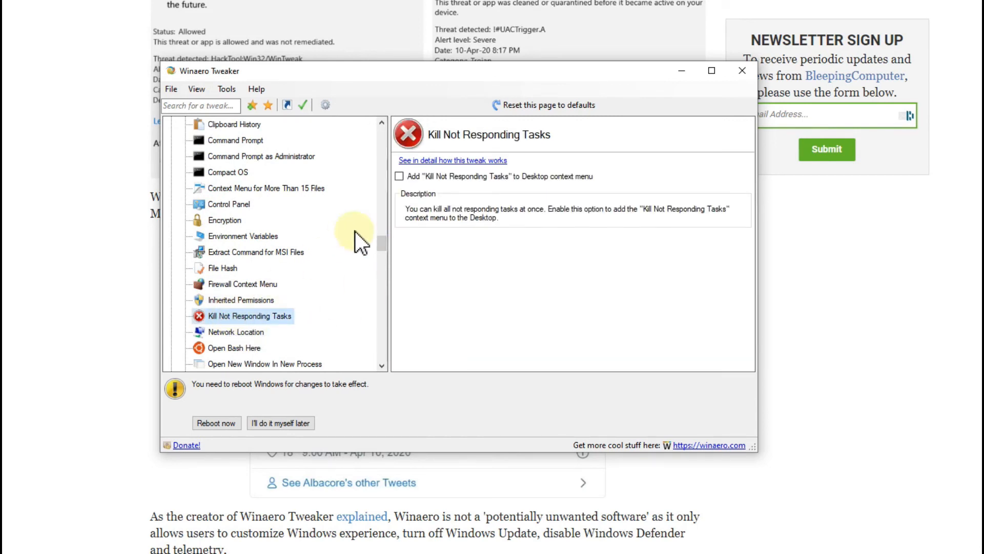
pyautogui.click(399, 176)
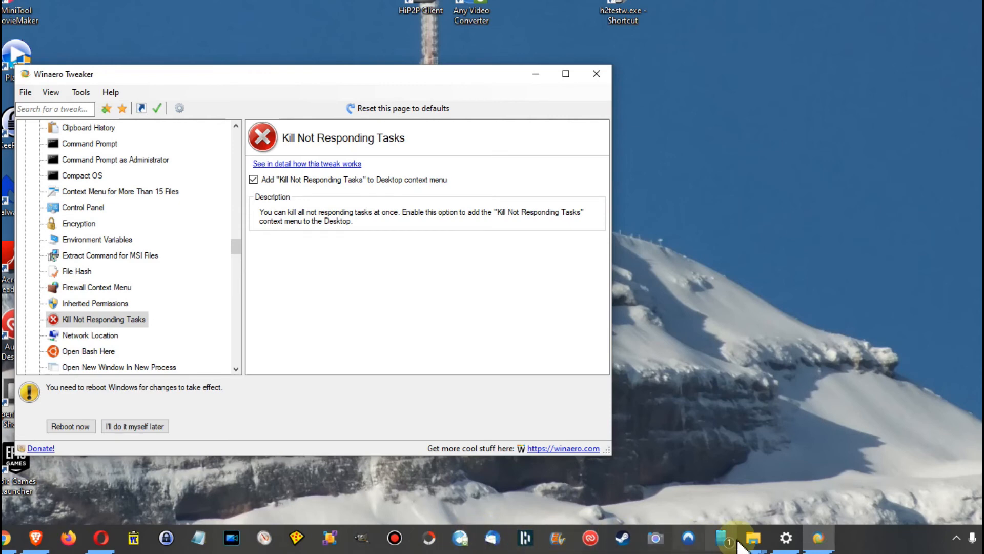
# Step: Examine Opera's taskbar options for closing its window, and check the desktop context menu for the Kill not responding tasks entry
pyautogui.moveTo(753, 538)
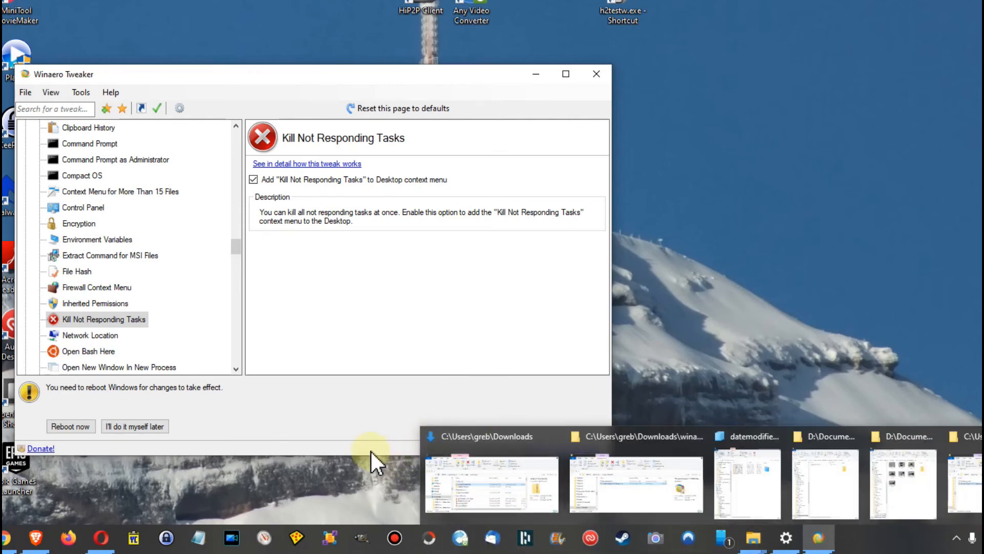
pyautogui.rightClick(102, 536)
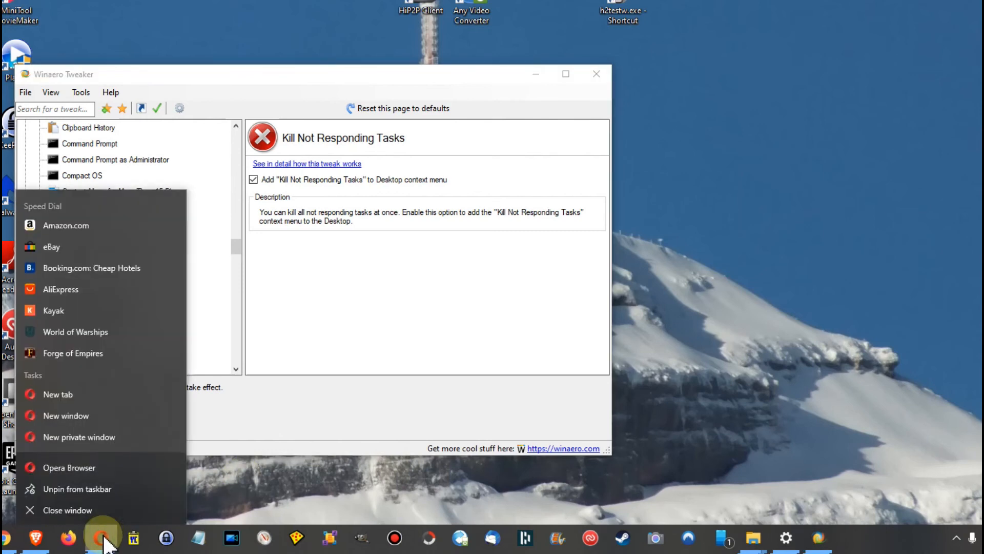
pyautogui.click(76, 512)
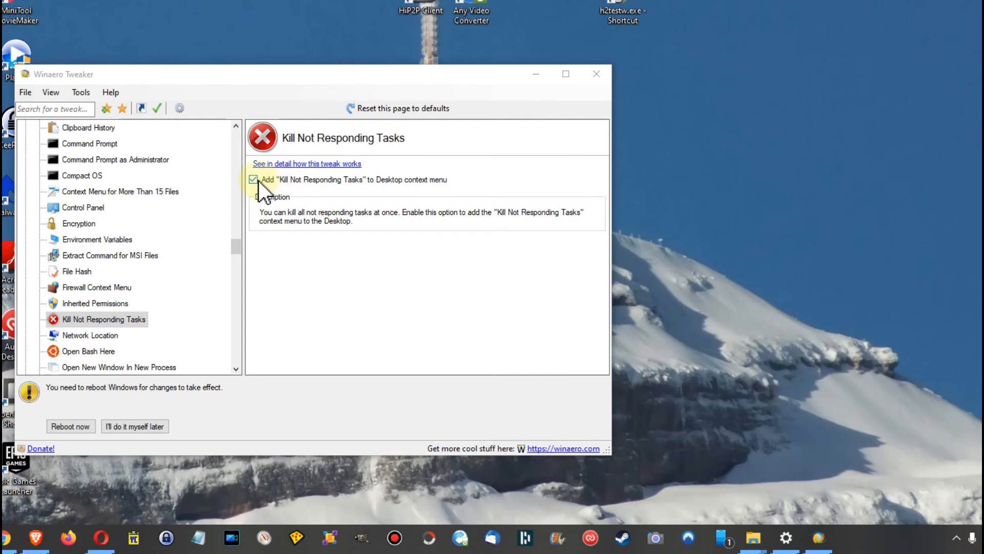
pyautogui.rightClick(694, 167)
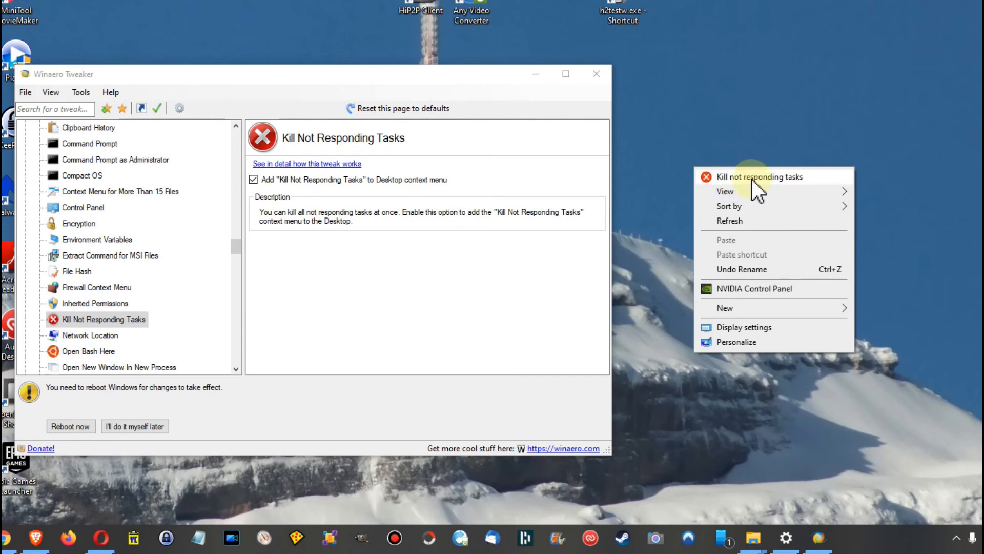
pyautogui.click(489, 72)
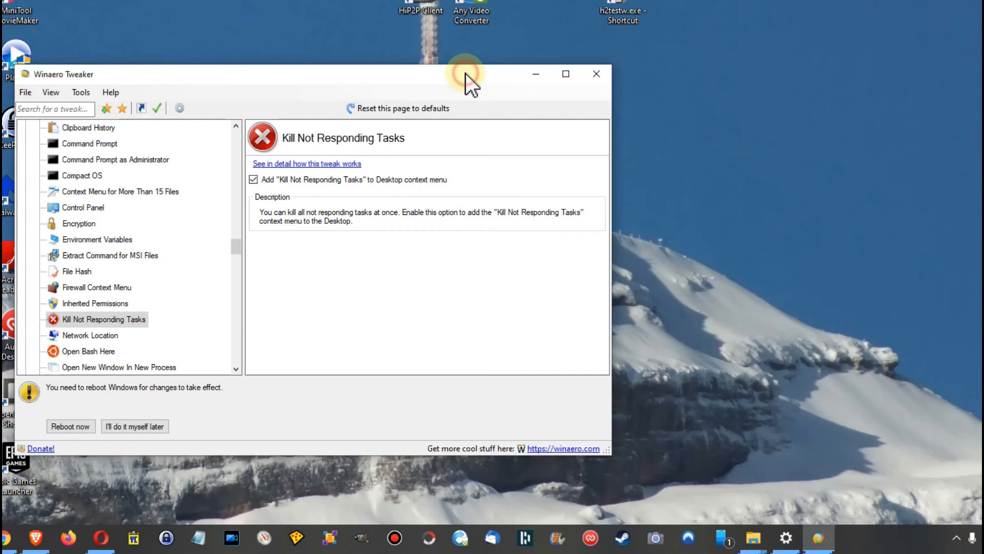
# Step: Disable and re-enable the Kill Not Responding Tasks desktop entry, checking the desktop context menu after each change
pyautogui.click(253, 179)
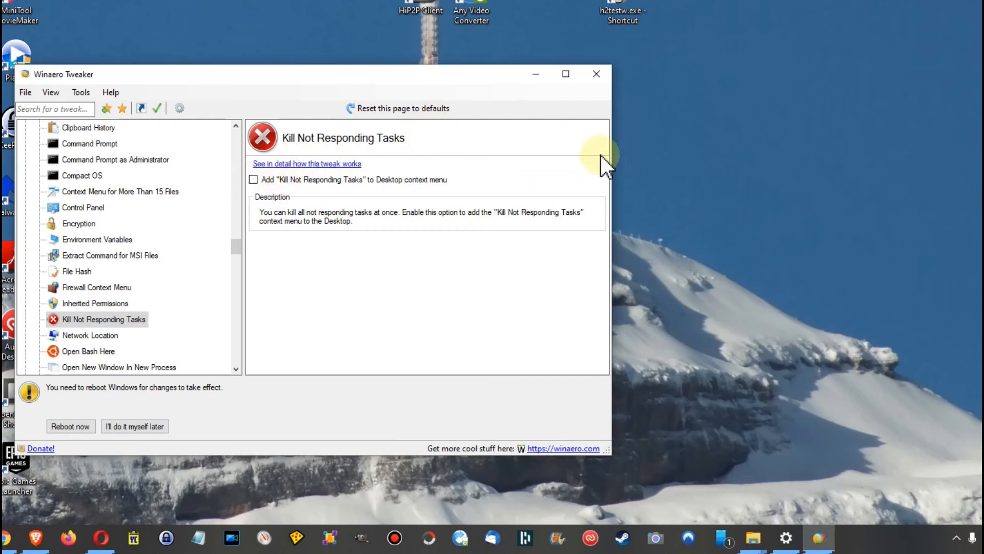
pyautogui.rightClick(655, 149)
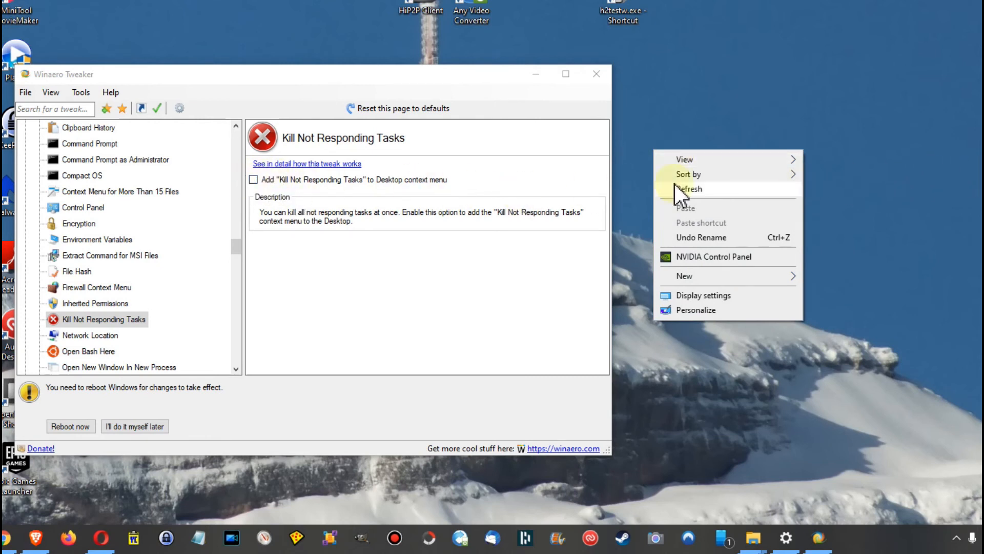
pyautogui.click(253, 179)
pyautogui.rightClick(663, 151)
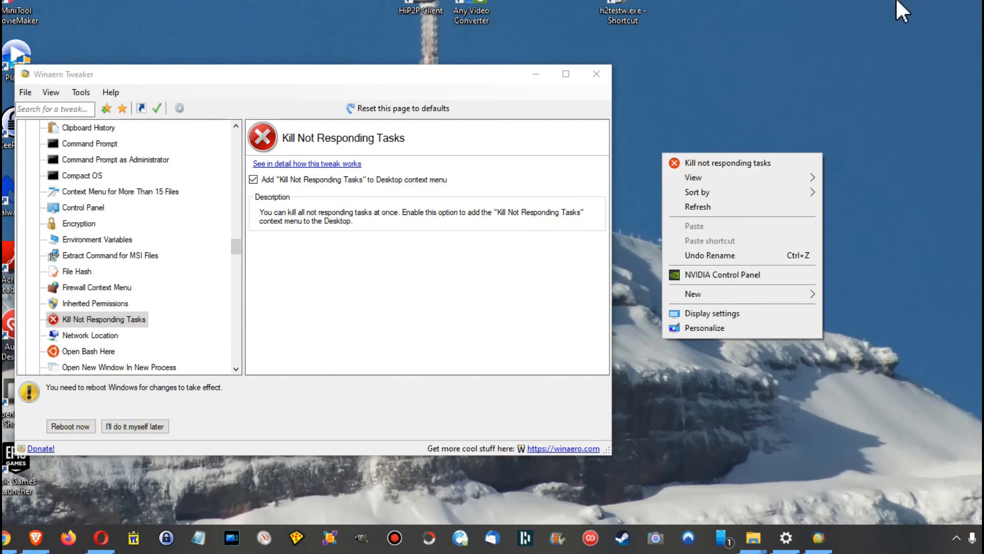
pyautogui.click(239, 261)
pyautogui.moveTo(237, 244); pyautogui.dragTo(263, 242)
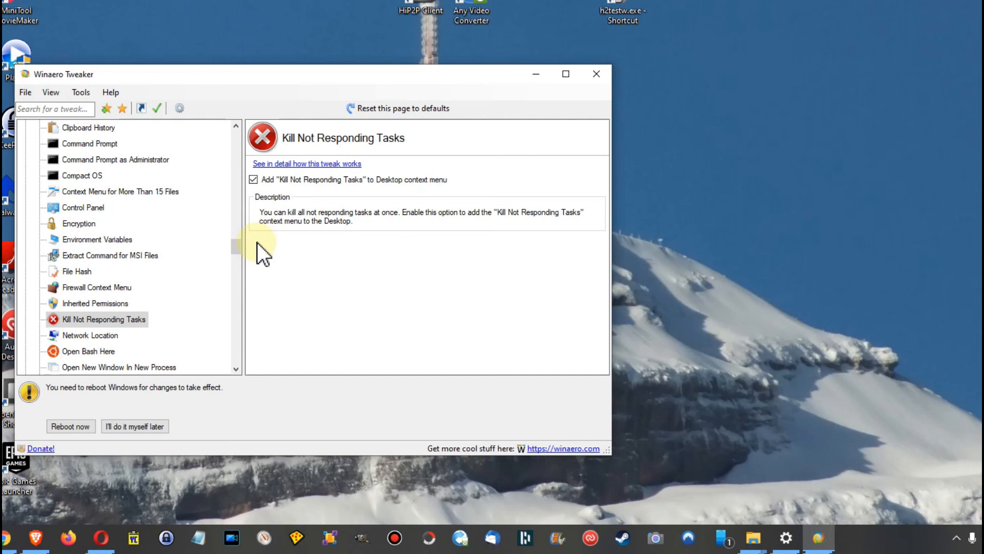
pyautogui.click(253, 180)
# Step: Look through the Bluetooth, Clipboard History, Case Sensitivity and Compact OS context menu tweaks and the File Explorer category
pyautogui.moveTo(233, 255)
pyautogui.mouseDown()
pyautogui.moveTo(238, 244)
pyautogui.moveTo(246, 264)
pyautogui.moveTo(246, 241)
pyautogui.mouseUp()
pyautogui.scroll(2, 132, 262)
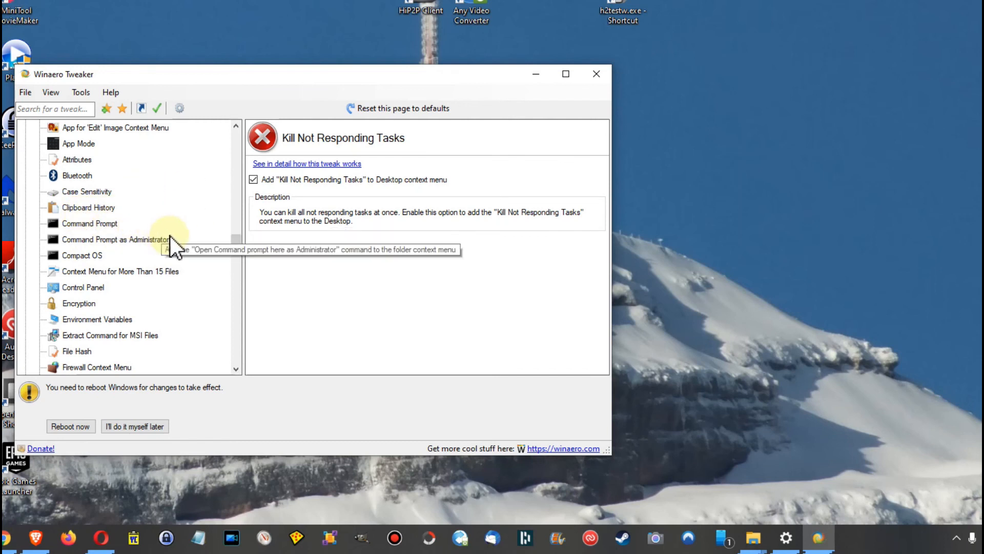
pyautogui.click(83, 179)
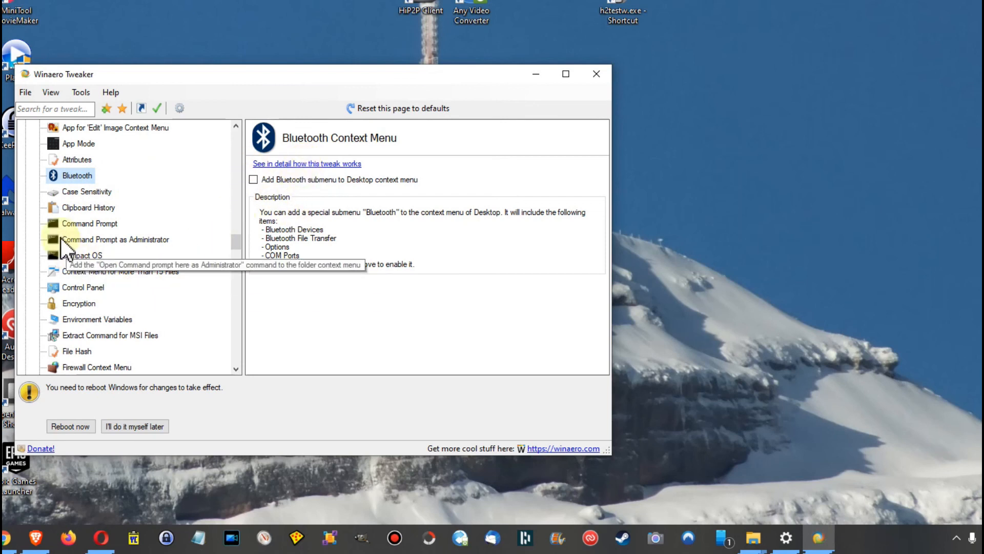
pyautogui.click(90, 208)
pyautogui.click(87, 192)
pyautogui.click(82, 255)
pyautogui.scroll(-15, 135, 291)
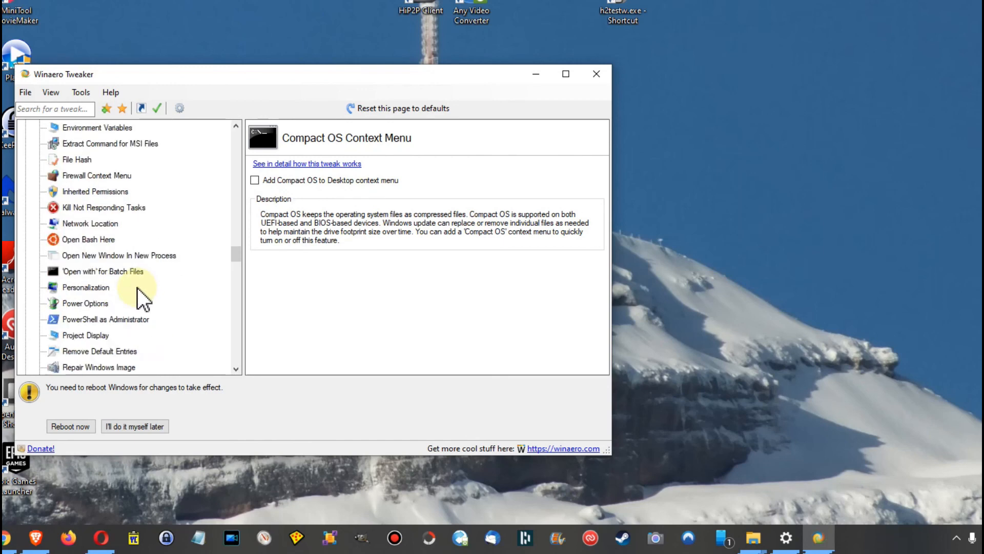
pyautogui.scroll(4, 152, 299)
pyautogui.click(77, 303)
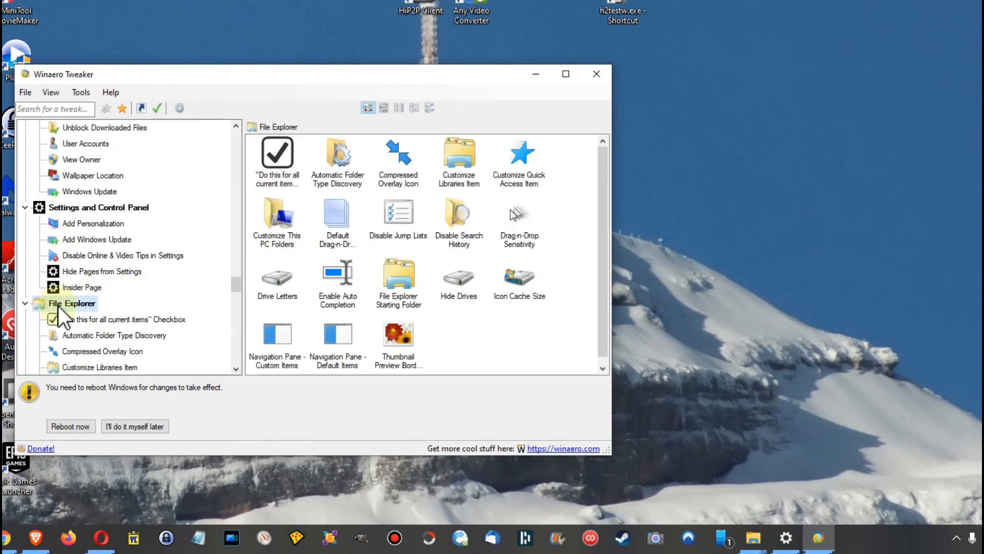